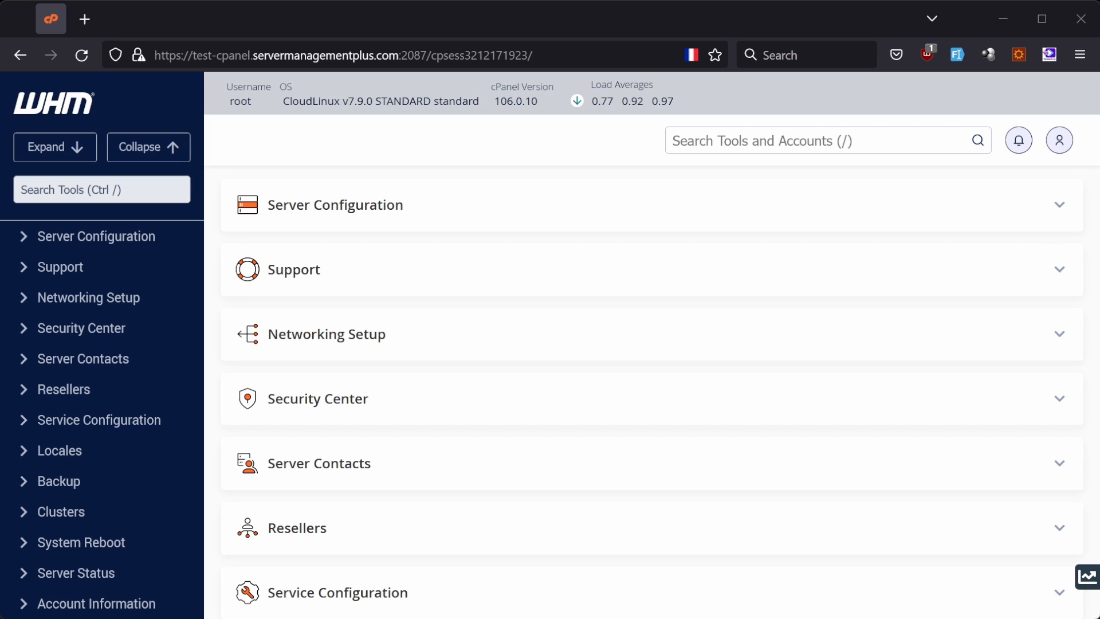
Search the tools for "tweak settings" and show the Mail options of Tweak Settings.
{"action": "left_click", "coordinate": [101, 192]}
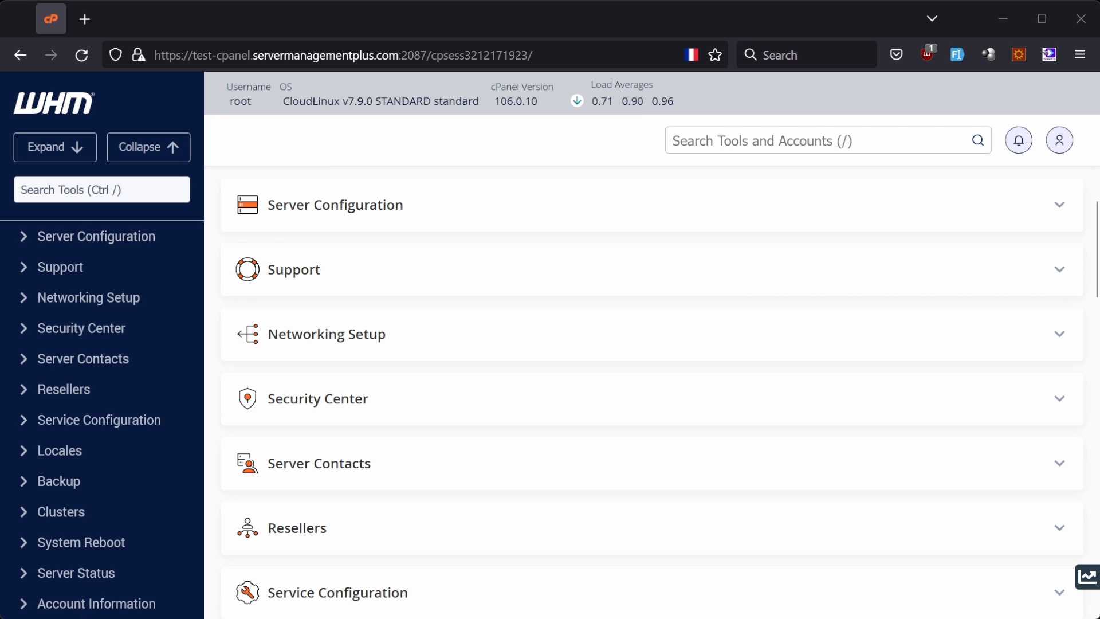
{"action": "type", "text": "tweak settings"}
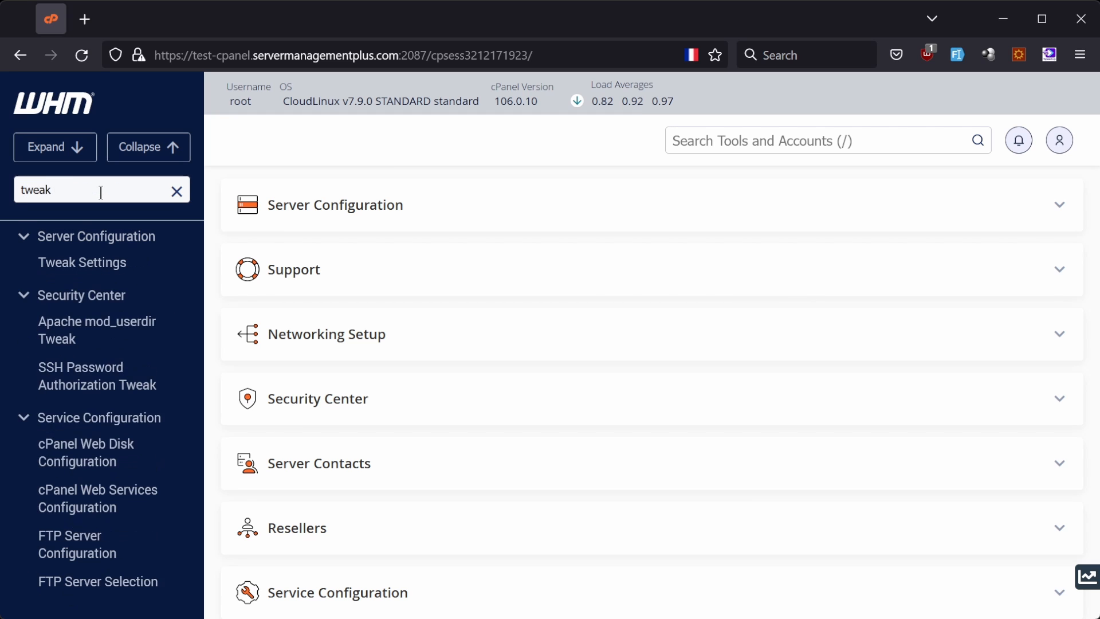
{"action": "left_click", "coordinate": [89, 267]}
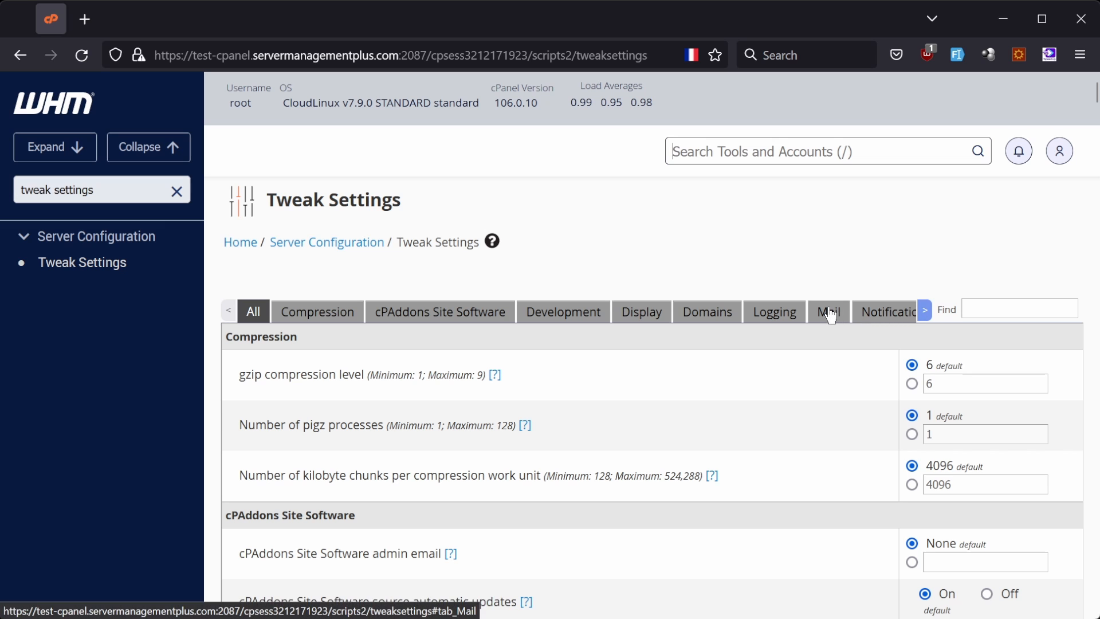
{"action": "left_click", "coordinate": [830, 315]}
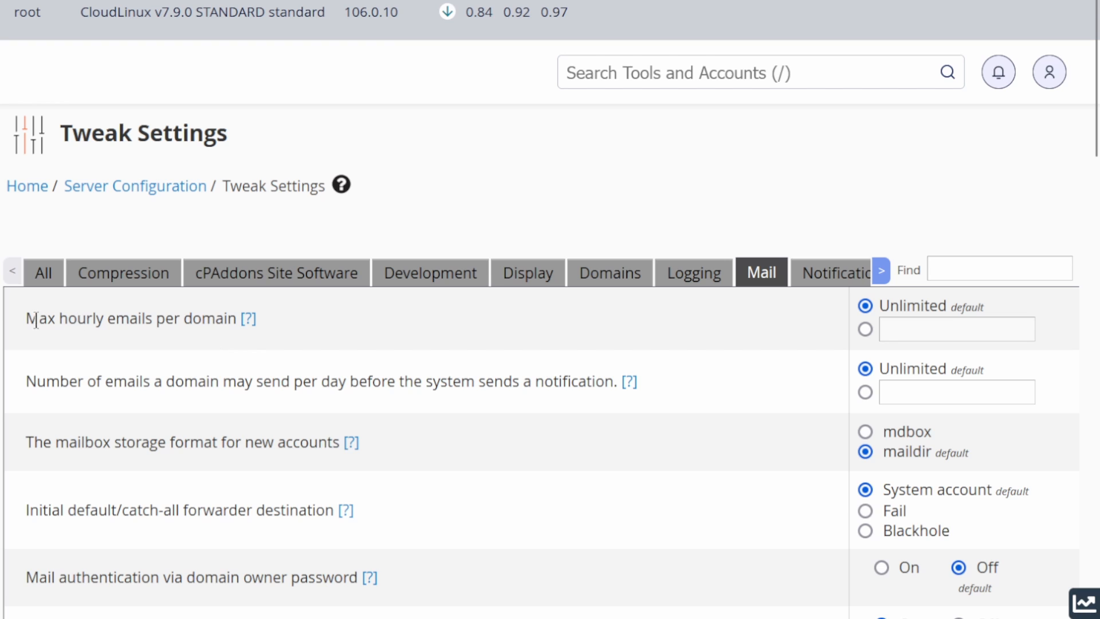
Set the maximum hourly emails per domain to 500 instead of the unlimited default.
{"action": "left_click_drag", "start_coordinate": [26, 318], "coordinate": [309, 330]}
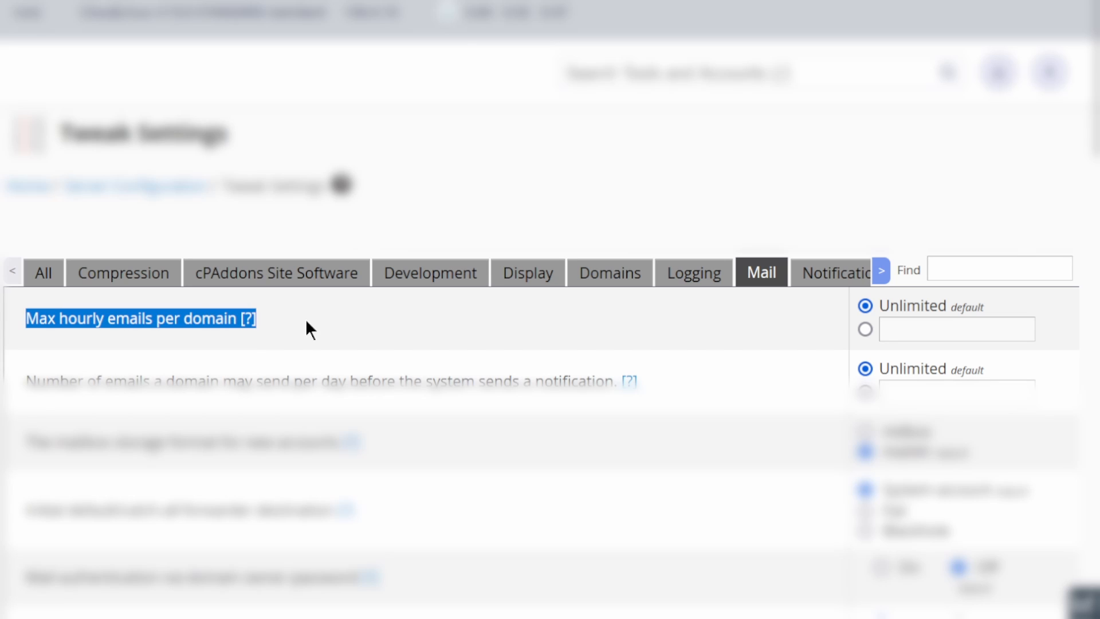
{"action": "left_click", "coordinate": [414, 322]}
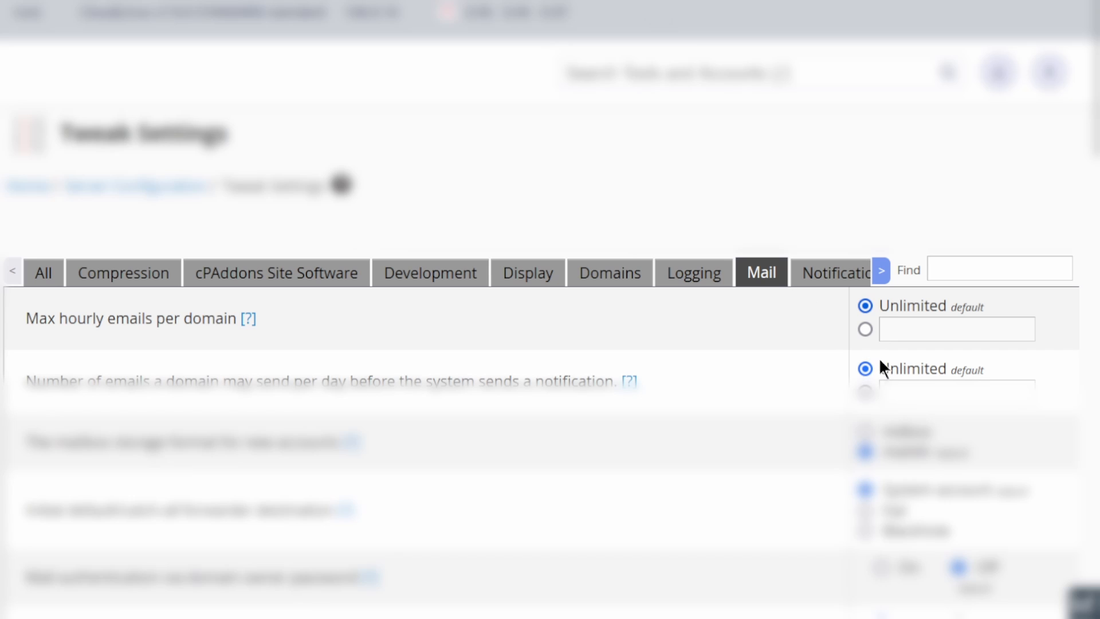
{"action": "left_click", "coordinate": [912, 332]}
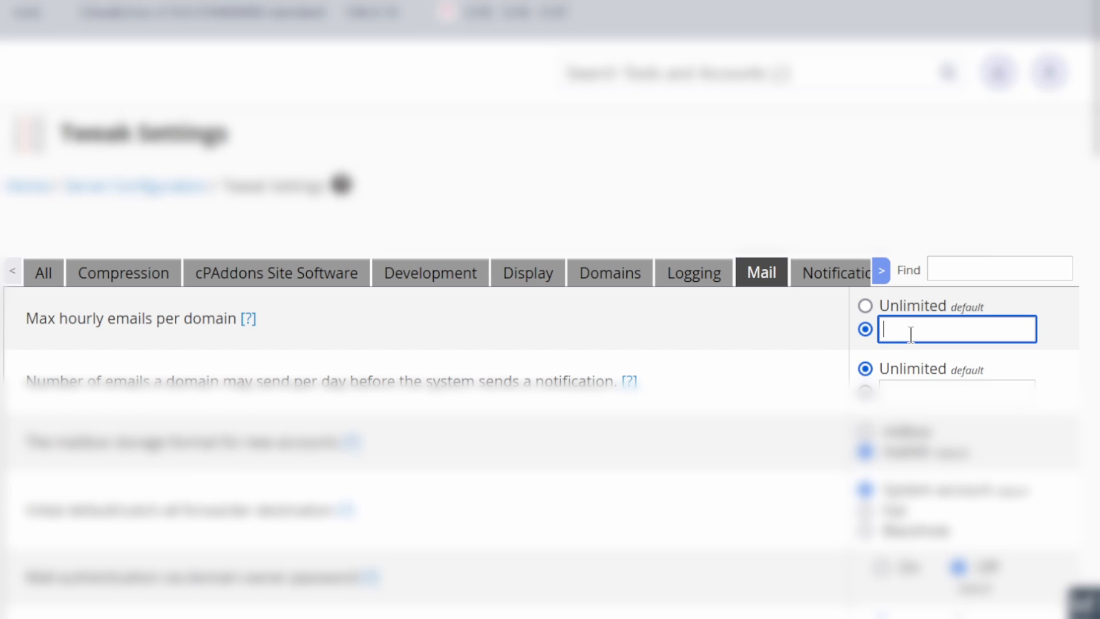
{"action": "type", "text": "500"}
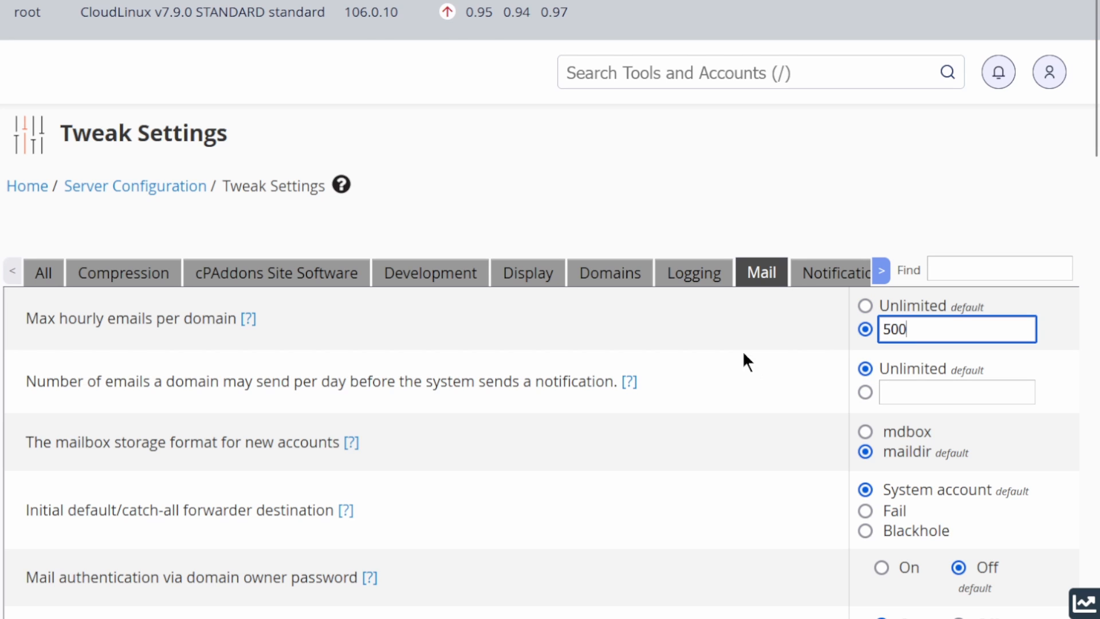
{"action": "left_click", "coordinate": [741, 347]}
Set the number of emails a domain may send per day before the system sends a notification to 1500.
{"action": "scroll", "coordinate": [733, 367], "scroll_direction": "down", "scroll_amount": 2}
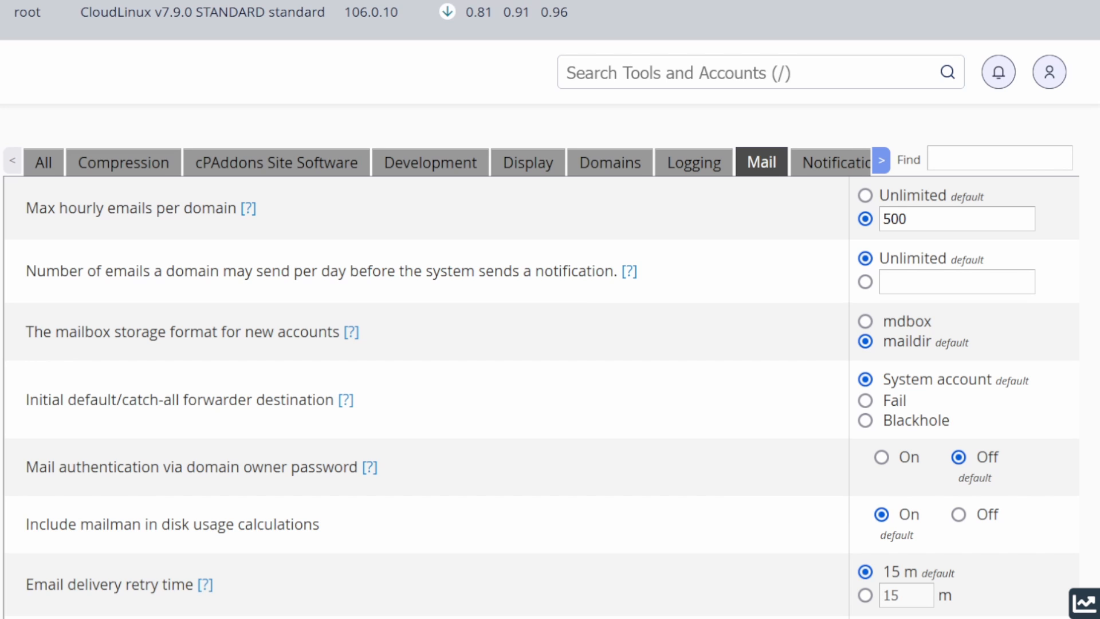
{"action": "left_click_drag", "start_coordinate": [22, 272], "coordinate": [663, 288]}
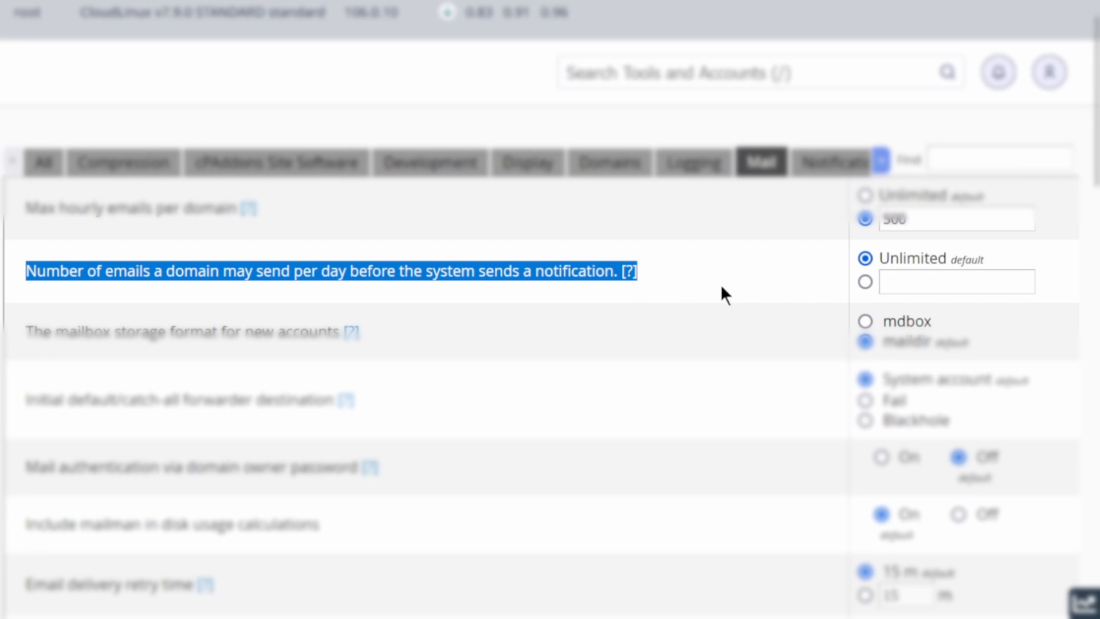
{"action": "left_click", "coordinate": [939, 258]}
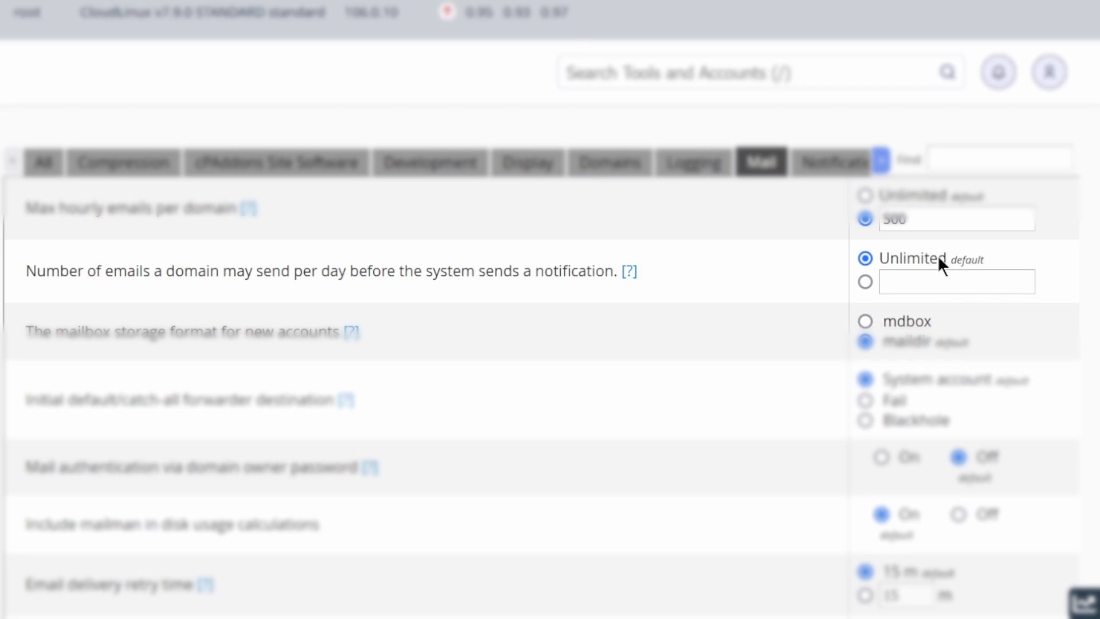
{"action": "left_click", "coordinate": [890, 283]}
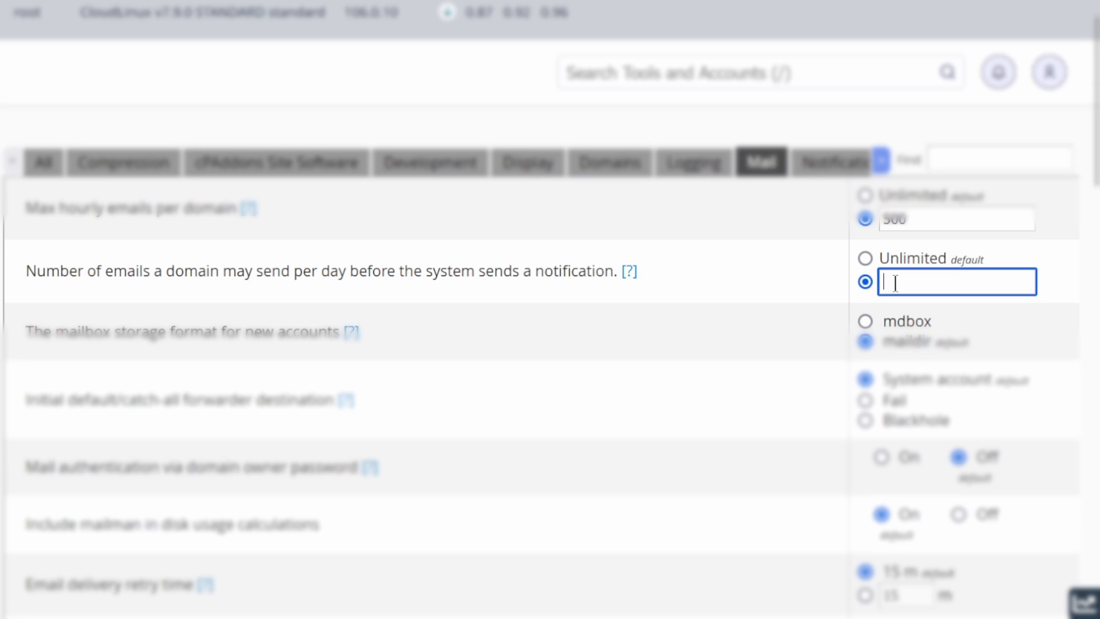
{"action": "type", "text": "1500"}
{"action": "left_click", "coordinate": [817, 298]}
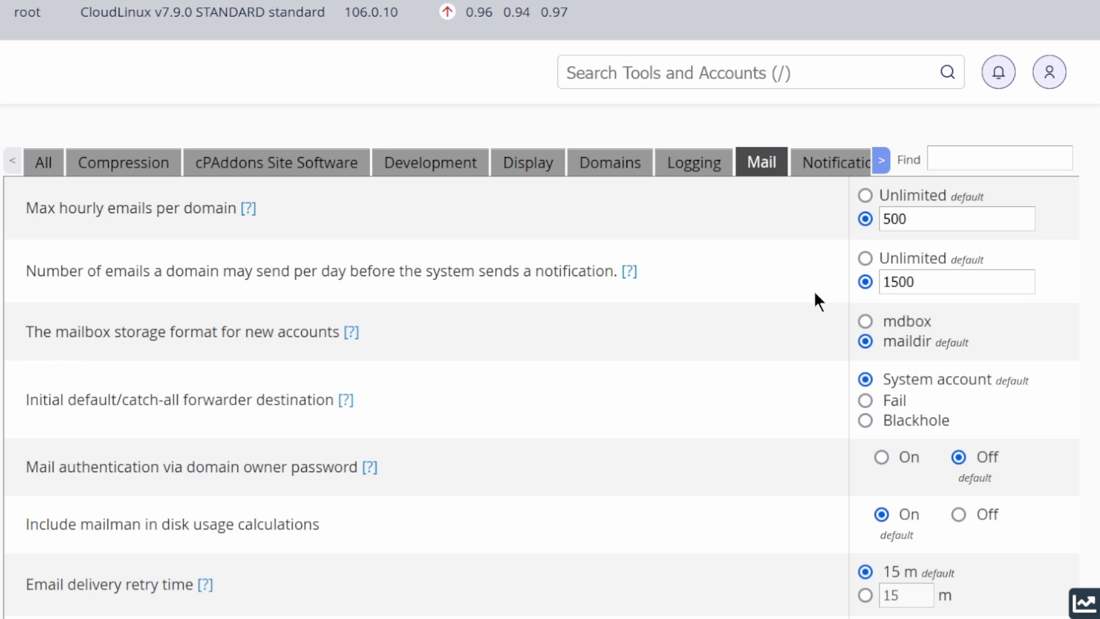
Save the changed mail settings in Tweak Settings.
{"action": "scroll", "coordinate": [469, 321], "scroll_direction": "down", "scroll_amount": 15}
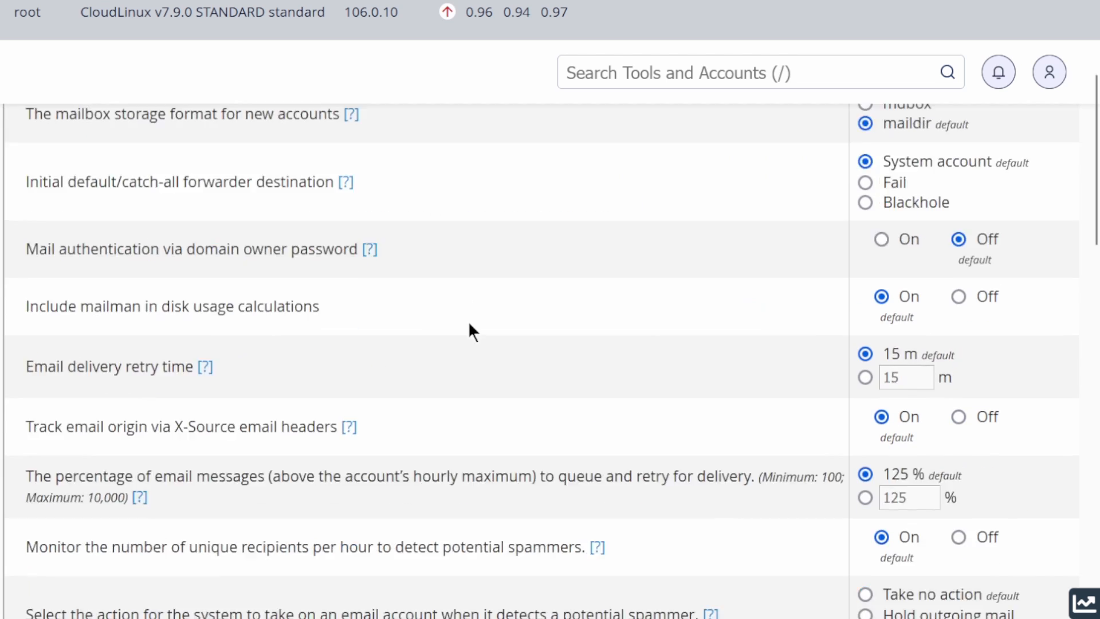
{"action": "scroll", "coordinate": [469, 324], "scroll_direction": "down", "scroll_amount": 12}
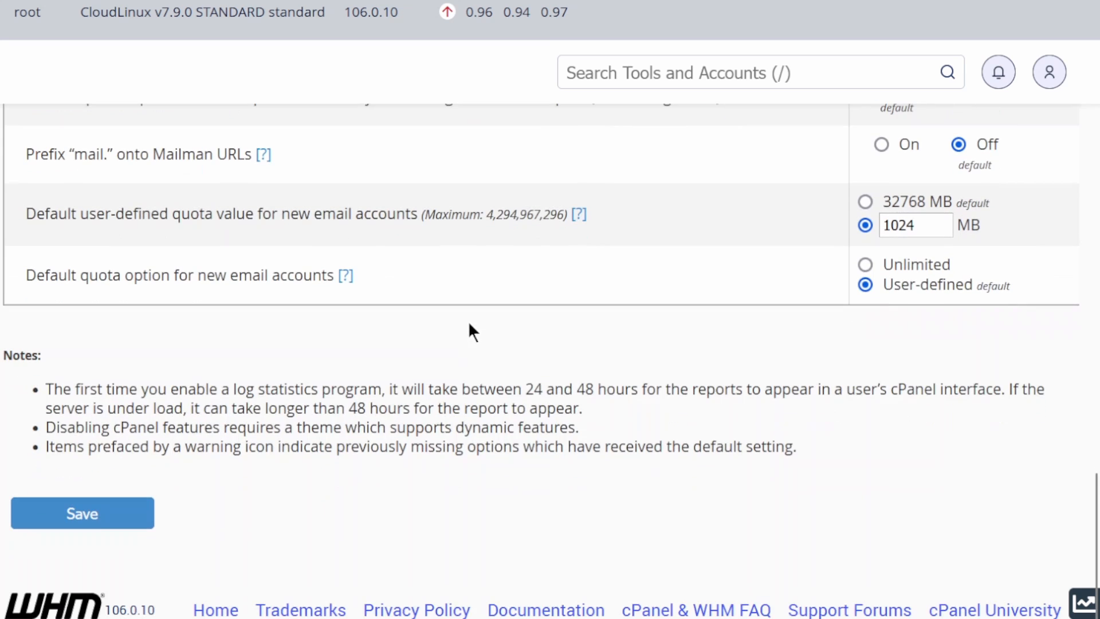
{"action": "left_click", "coordinate": [83, 514]}
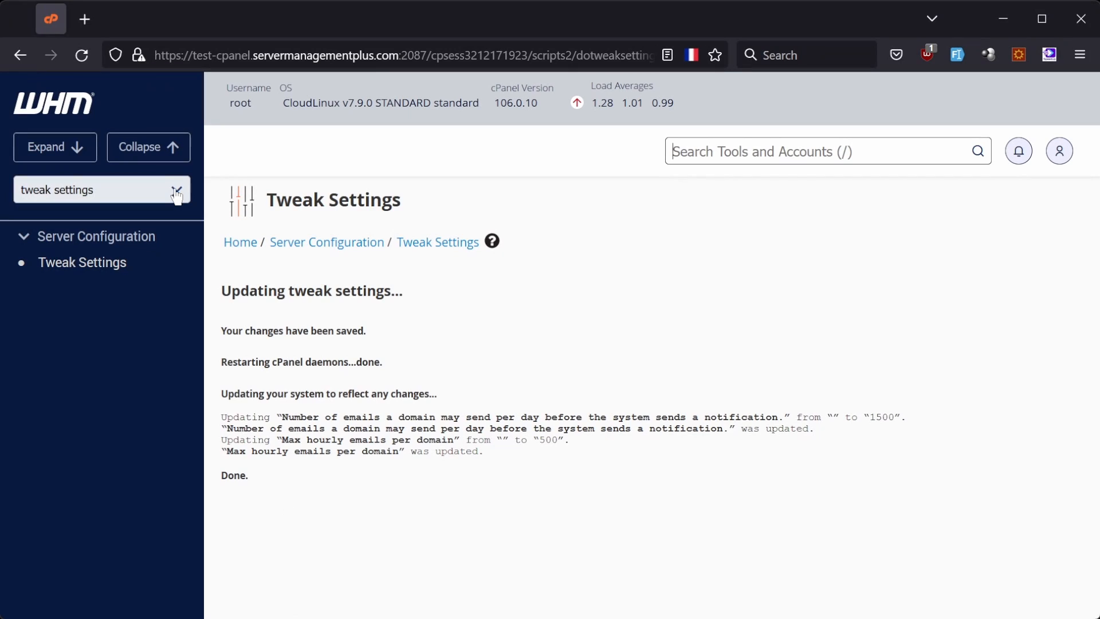
Clear the previous tool search, search for "exim config" and open the Exim Configuration Manager.
{"action": "left_click", "coordinate": [177, 193]}
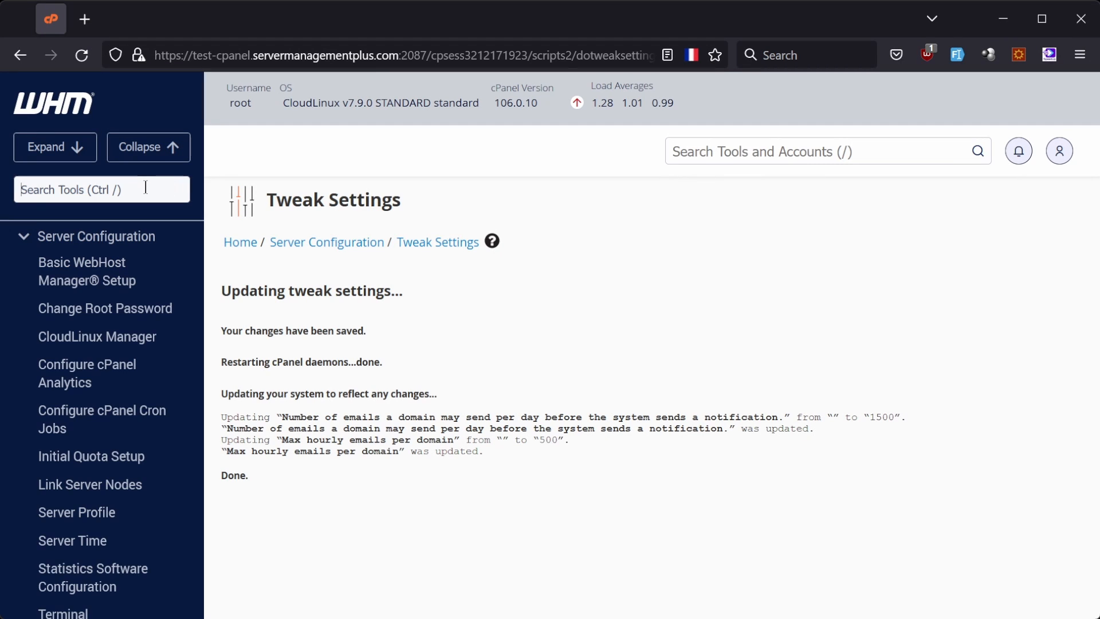
{"action": "left_click", "coordinate": [146, 187]}
{"action": "type", "text": "exim config"}
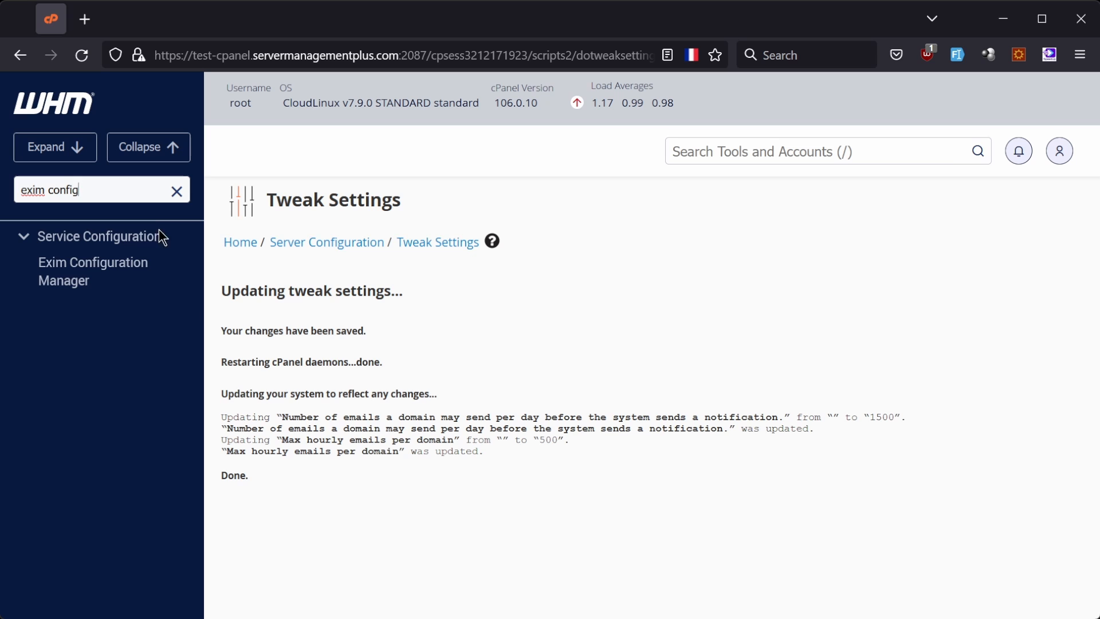
{"action": "left_click", "coordinate": [115, 281]}
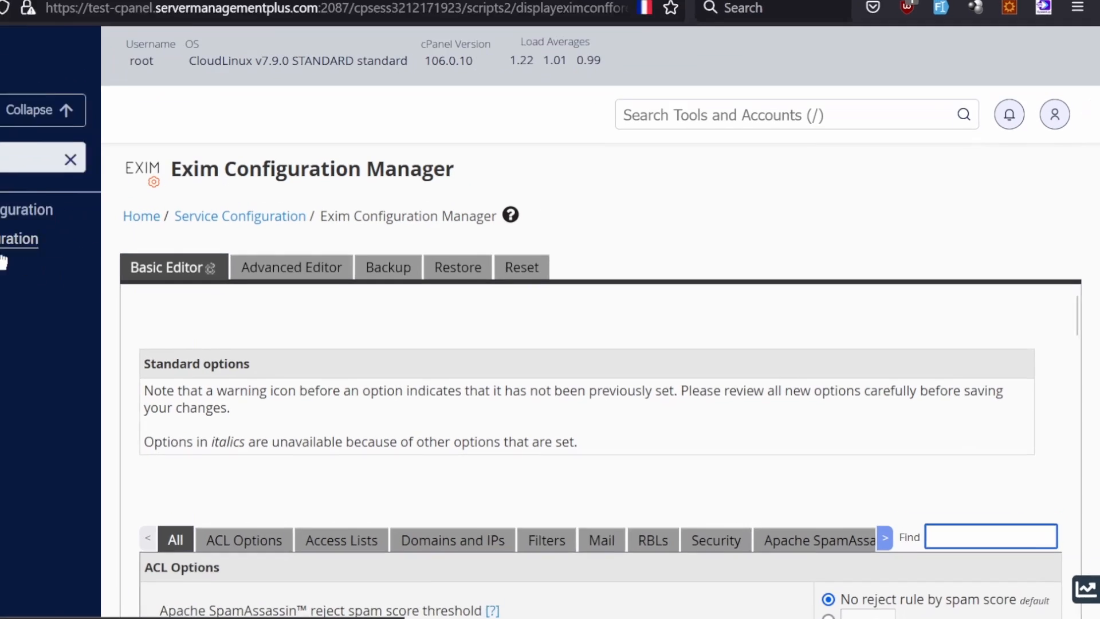
Show the Apache SpamAssassin Options in the Exim basic editor.
{"action": "scroll", "coordinate": [734, 238], "scroll_direction": "down", "scroll_amount": 2}
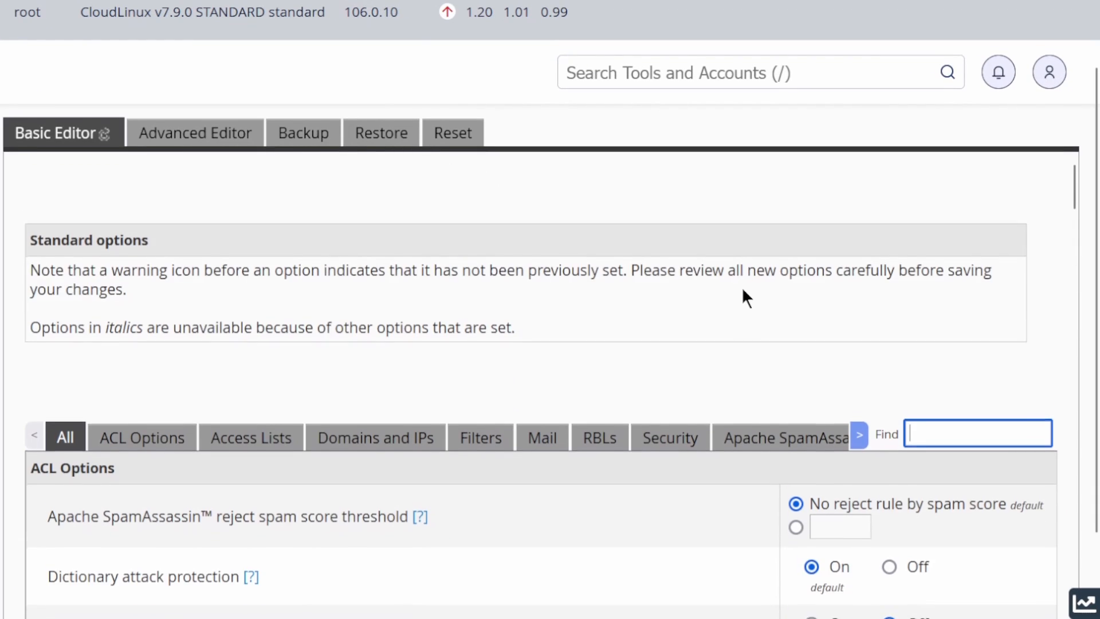
{"action": "scroll", "coordinate": [741, 286], "scroll_direction": "down", "scroll_amount": 3}
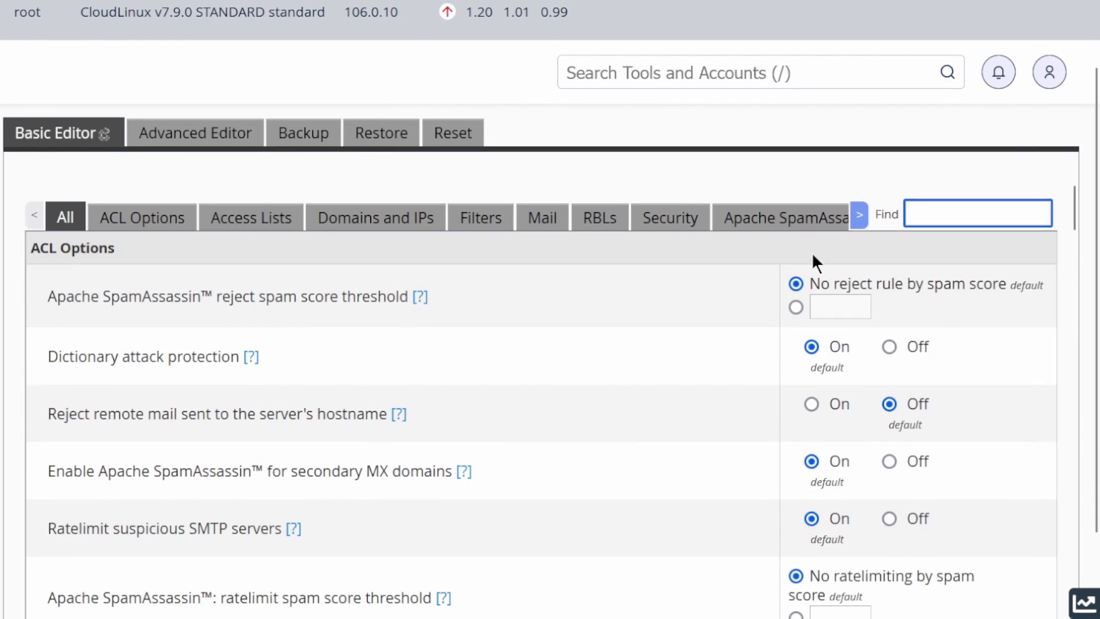
{"action": "left_click", "coordinate": [859, 216]}
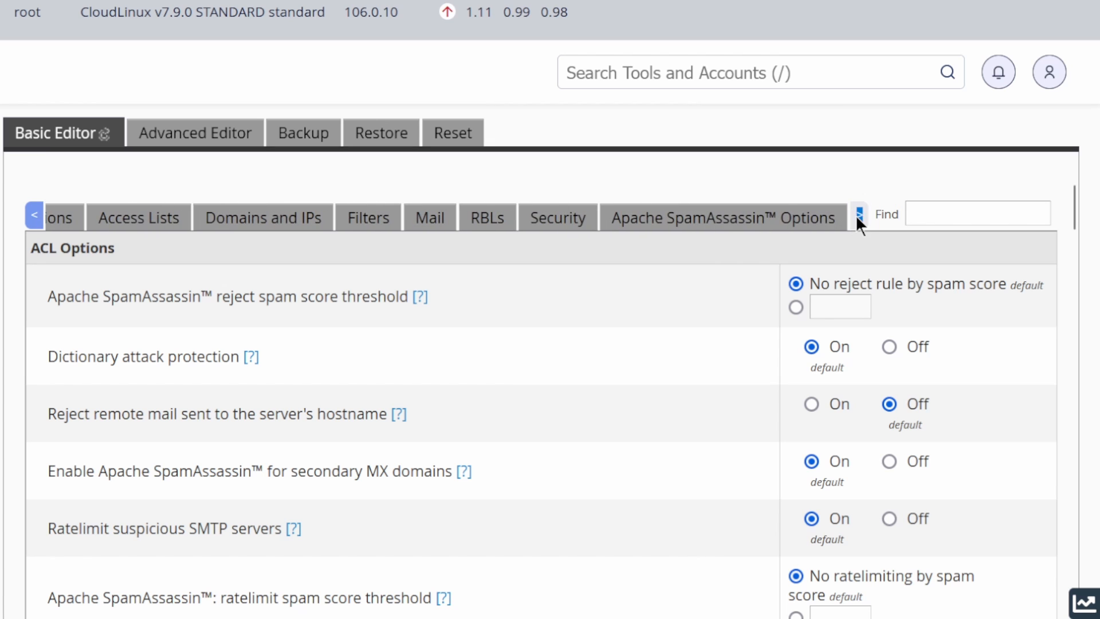
{"action": "left_click", "coordinate": [800, 229]}
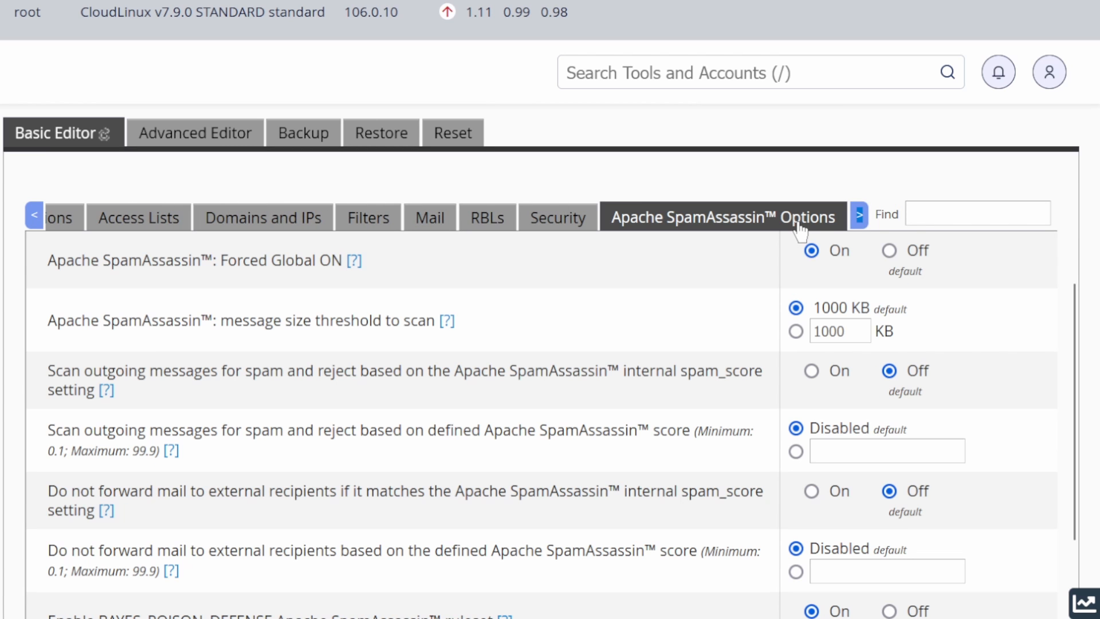
Set the defined Apache SpamAssassin score for scanning and rejecting outgoing spam messages to 60.
{"action": "scroll", "coordinate": [241, 404], "scroll_direction": "down", "scroll_amount": 2}
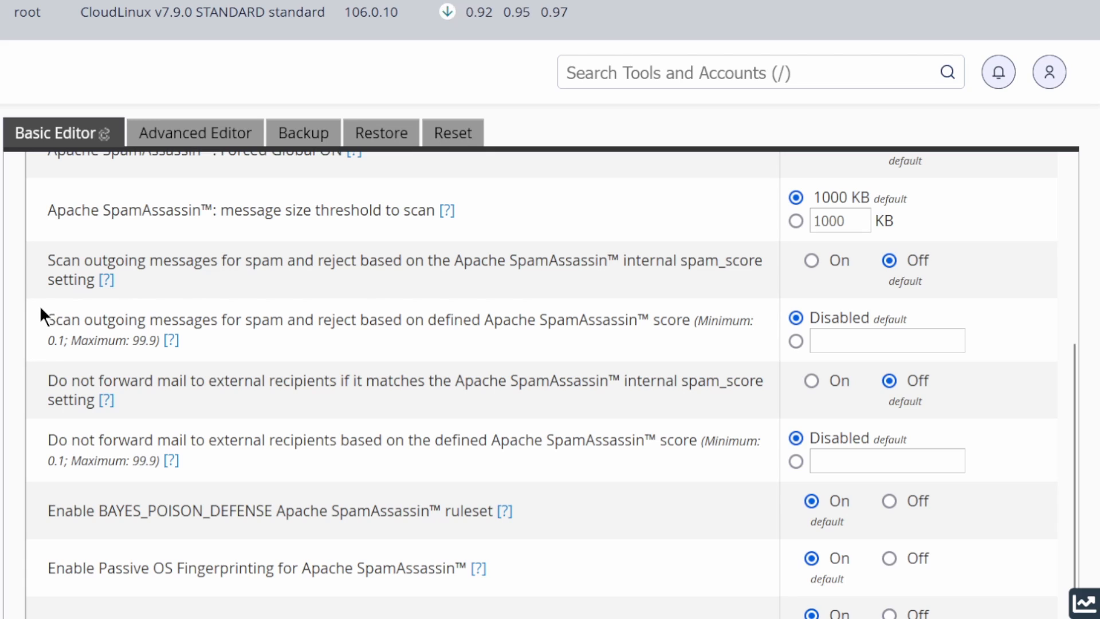
{"action": "left_click_drag", "start_coordinate": [55, 319], "coordinate": [445, 314]}
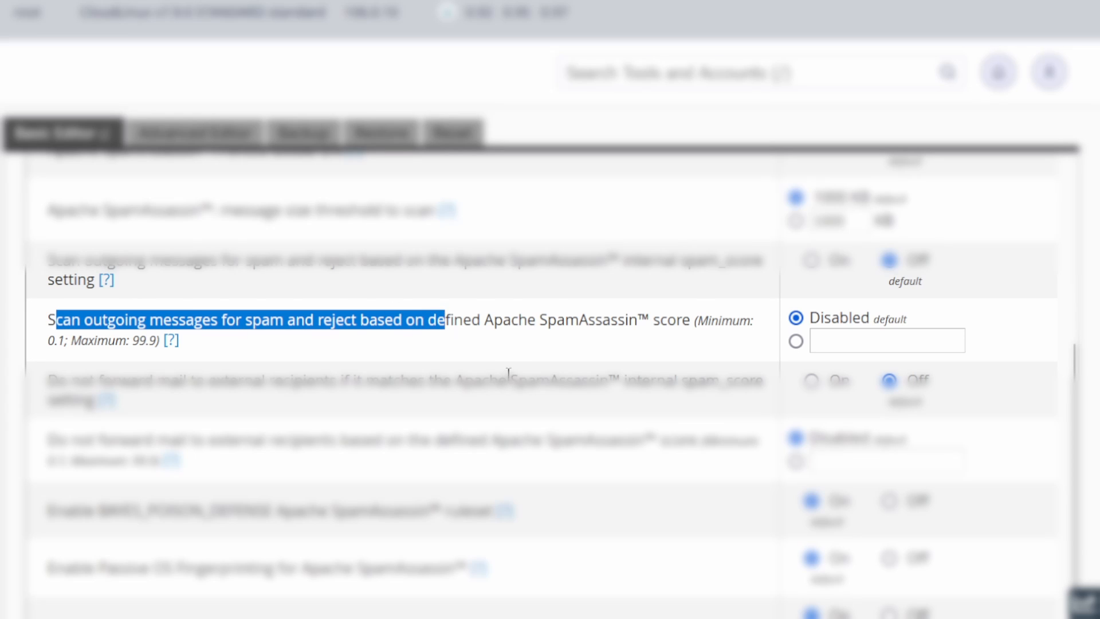
{"action": "left_click", "coordinate": [507, 342]}
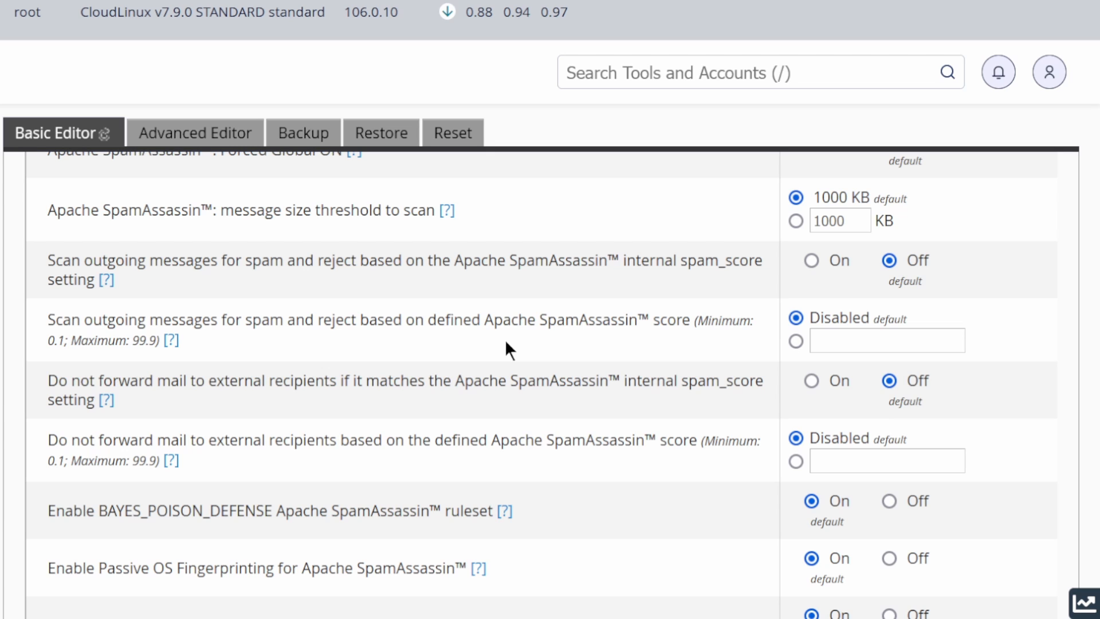
{"action": "left_click", "coordinate": [796, 342]}
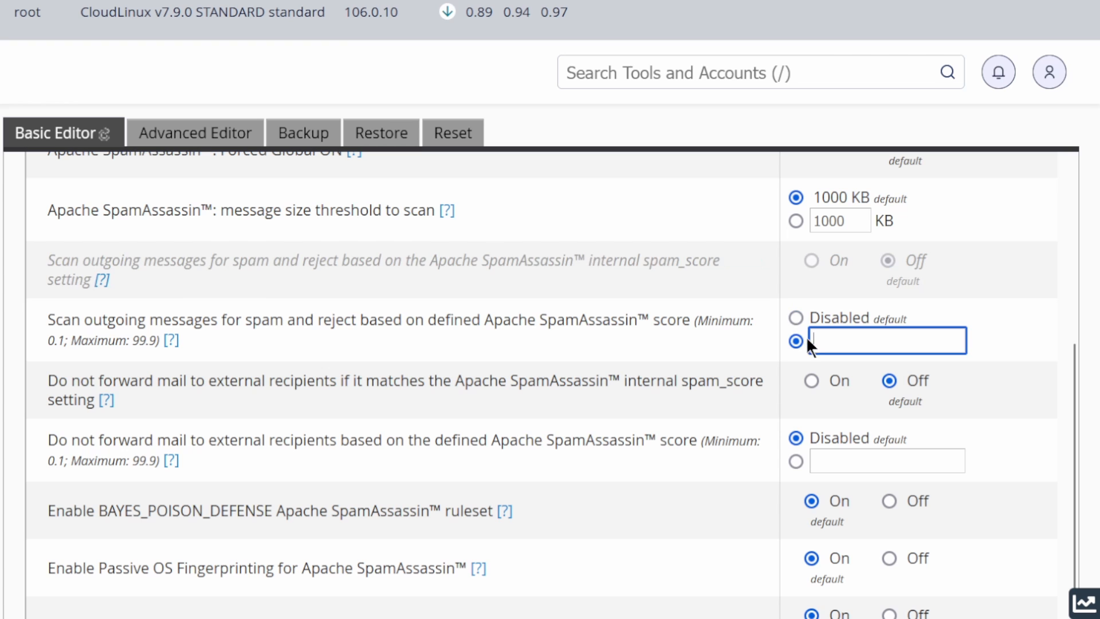
{"action": "type", "text": "60"}
{"action": "left_click", "coordinate": [724, 360]}
Set the defined Apache SpamAssassin score for not forwarding mail to external recipients to 60 and save the Exim configuration.
{"action": "scroll", "coordinate": [661, 331], "scroll_direction": "down", "scroll_amount": 2}
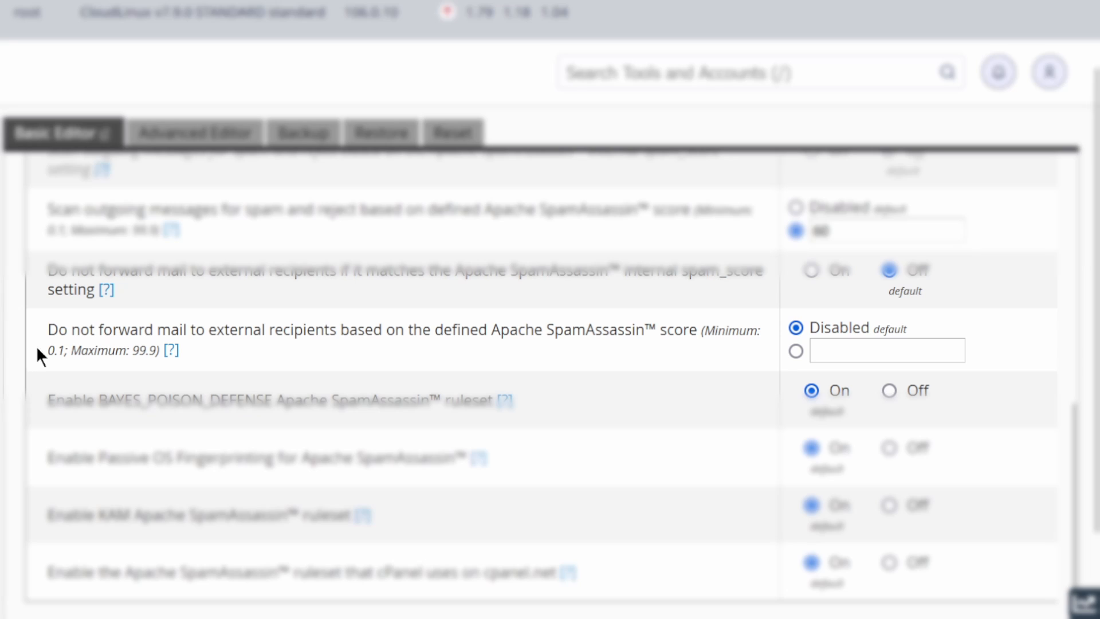
{"action": "left_click_drag", "start_coordinate": [50, 330], "coordinate": [700, 342]}
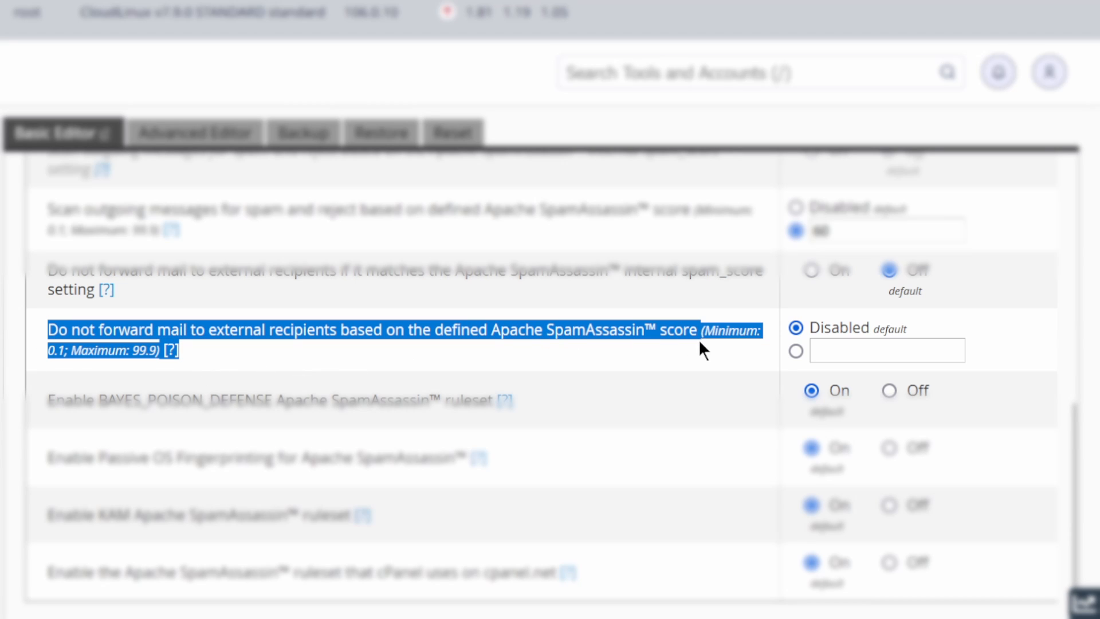
{"action": "left_click", "coordinate": [796, 351]}
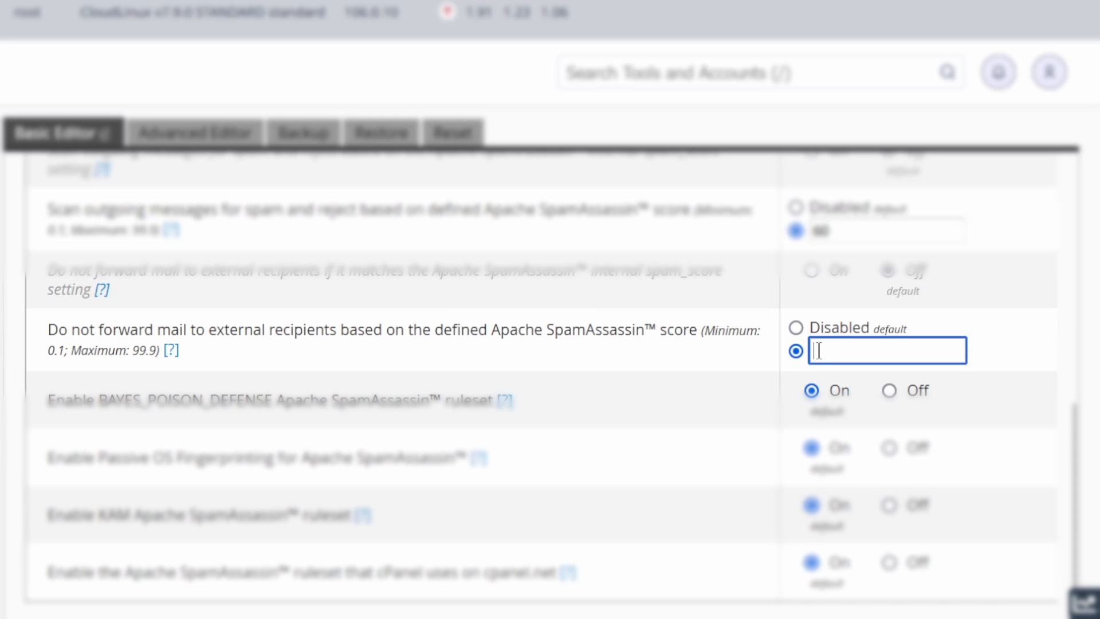
{"action": "type", "text": "60"}
{"action": "key", "text": "Tab"}
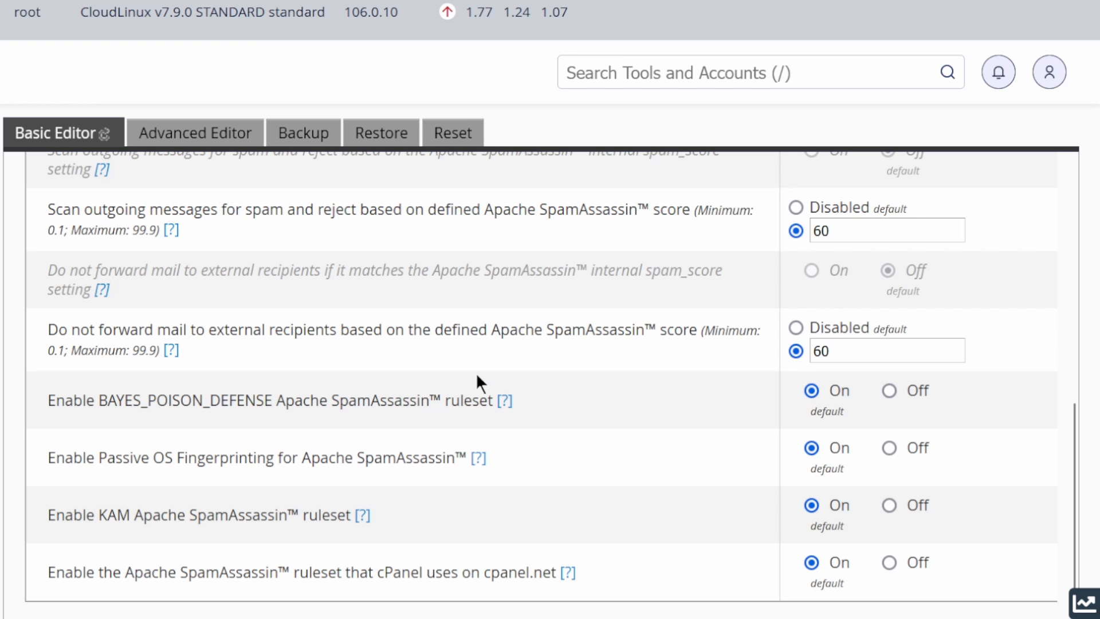
{"action": "scroll", "coordinate": [476, 373], "scroll_direction": "down", "scroll_amount": 1}
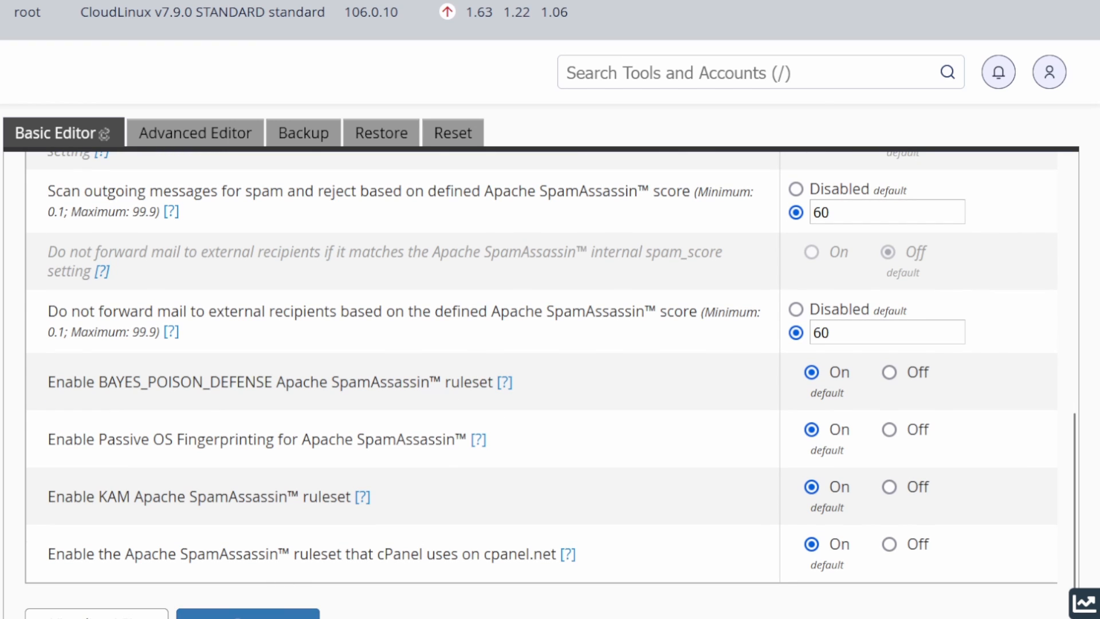
{"action": "left_click", "coordinate": [248, 614]}
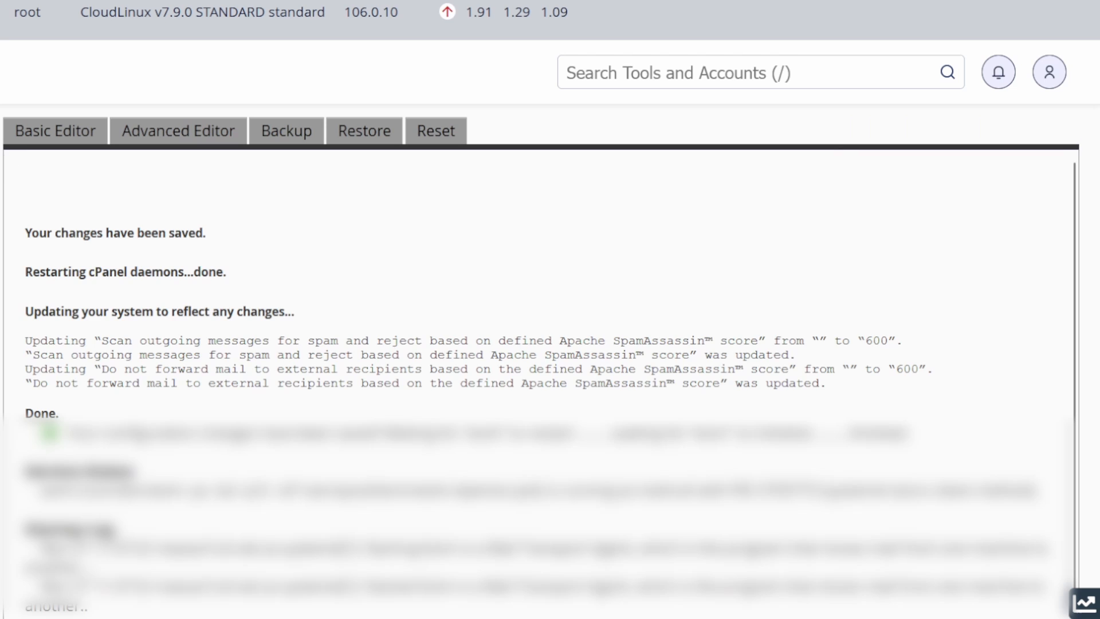